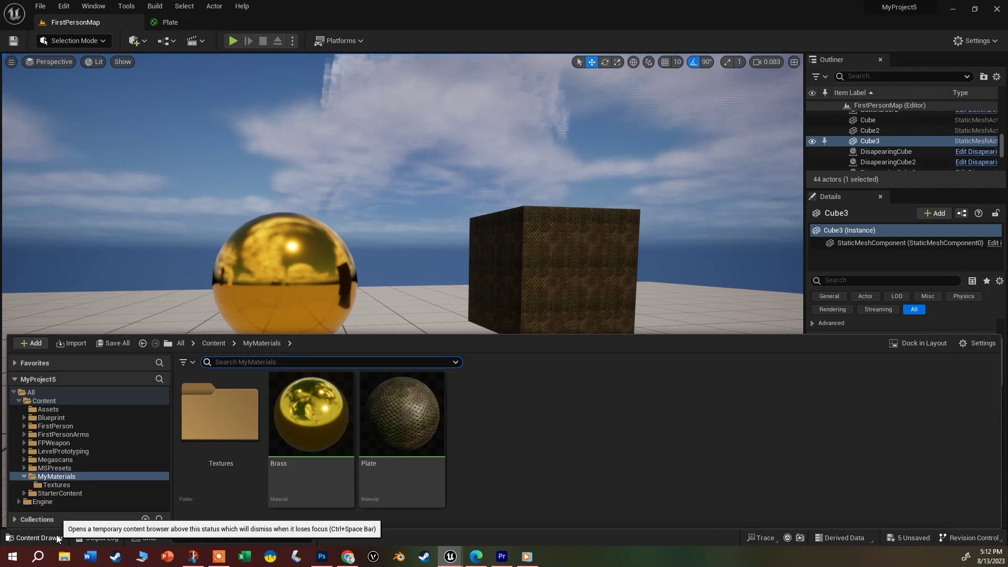
Open the Content Drawer on MyMaterials, showing Textures plus the Brass and Plate materials
click(56, 537)
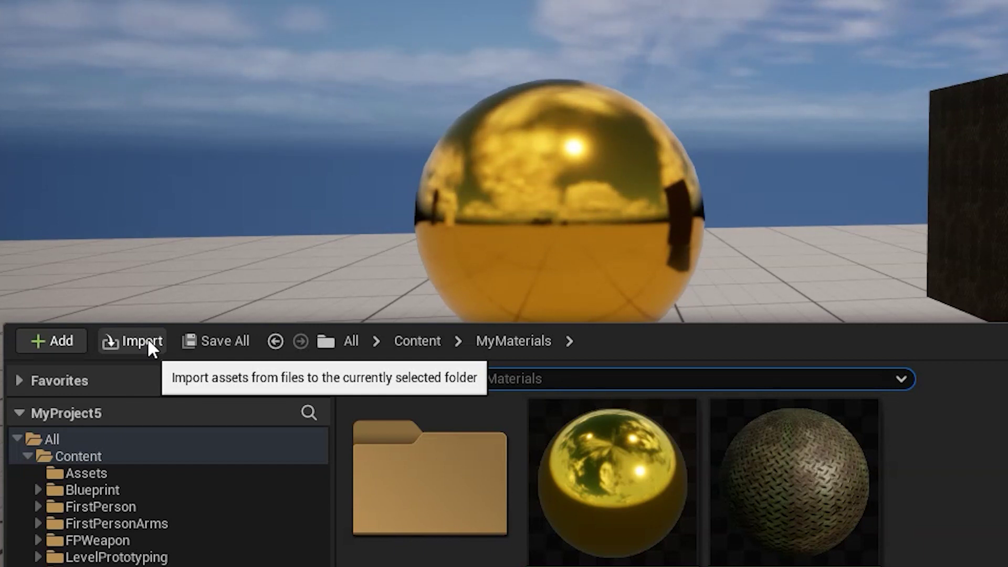
Launch Quixel Bridge from the Content Drawer's Add menu via Add Quixel Content
click(63, 344)
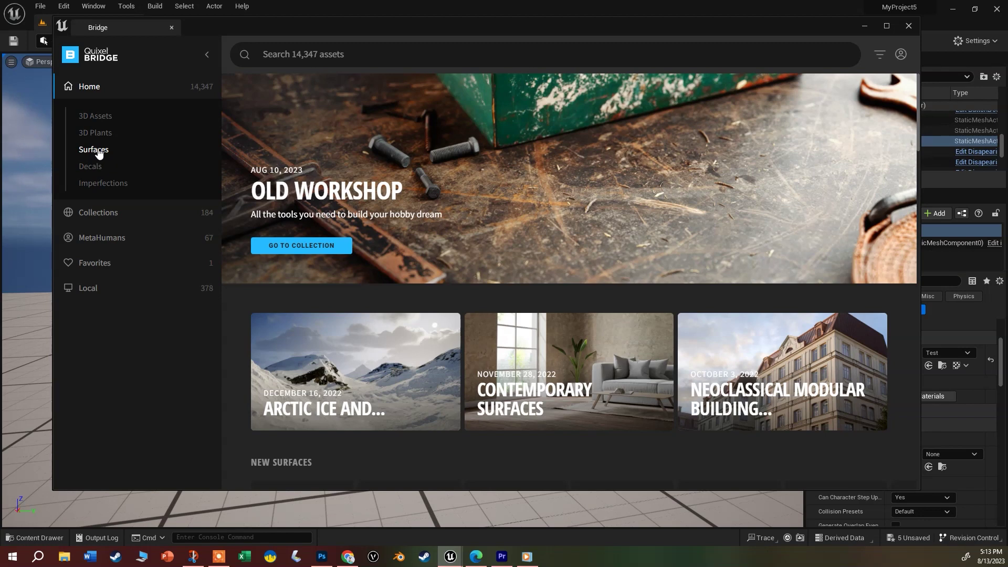
Browse Surfaces › Concrete and open the downloaded Dirty Concrete Wall surface's details
click(98, 151)
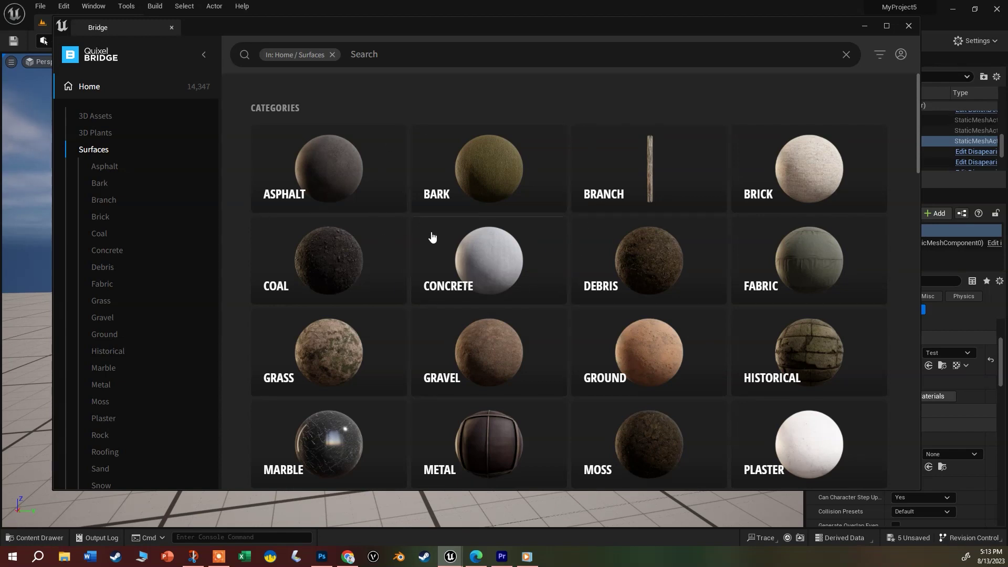
click(466, 267)
scroll(604, 278, down, 3)
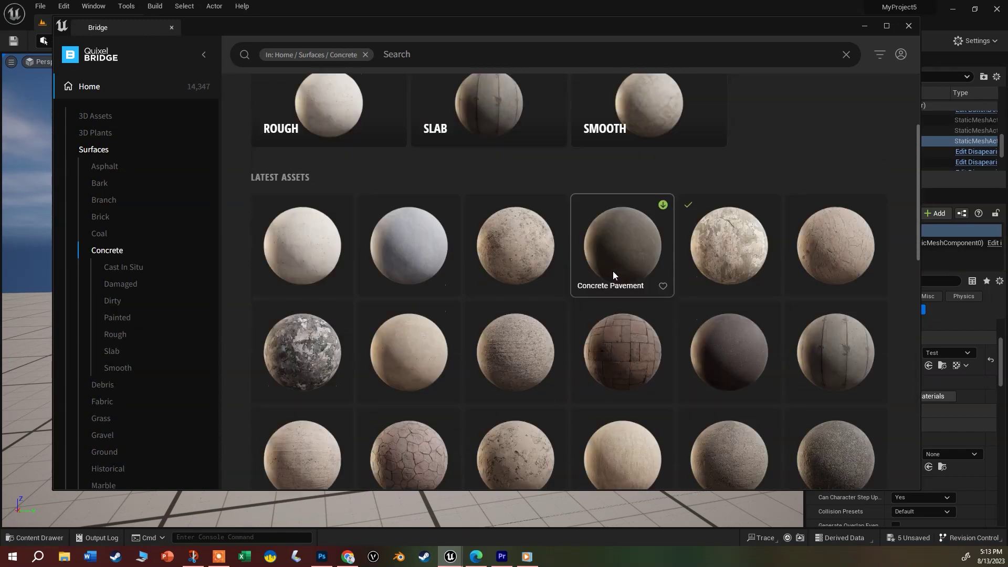
click(713, 265)
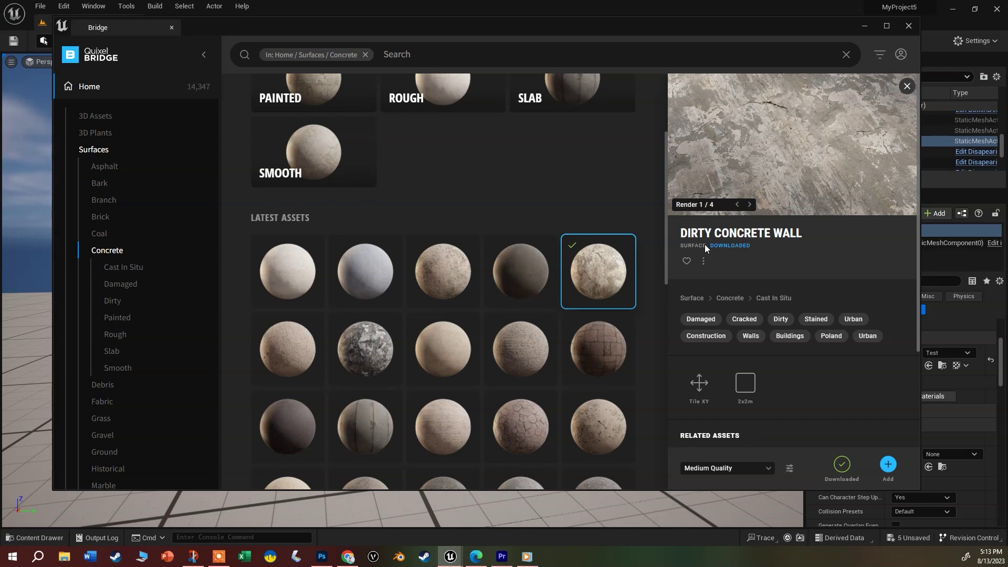
mouse_move(609, 280)
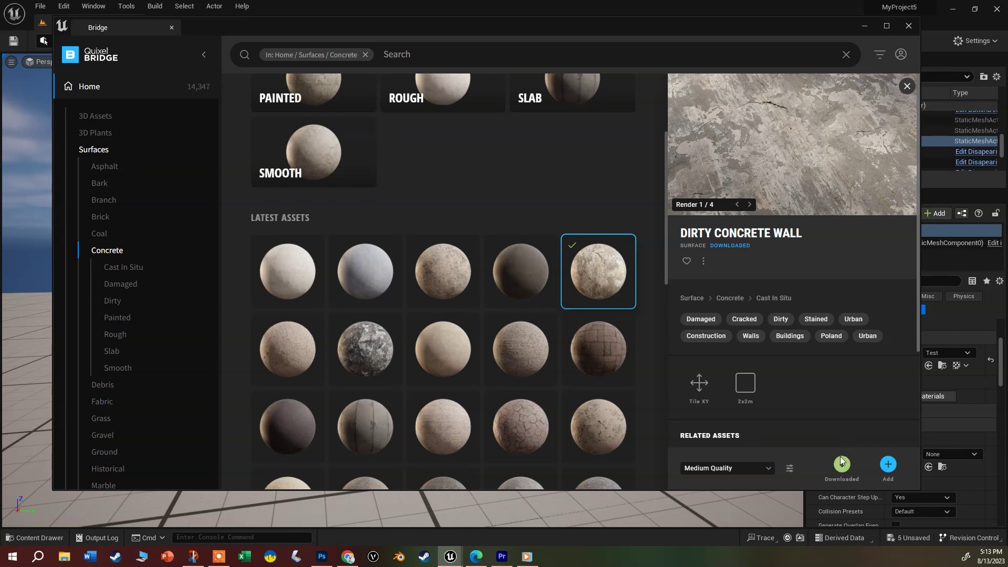
Check Concrete Pavement's download quality options, keep Medium Quality, then return to Dirty Concrete Wall
click(518, 276)
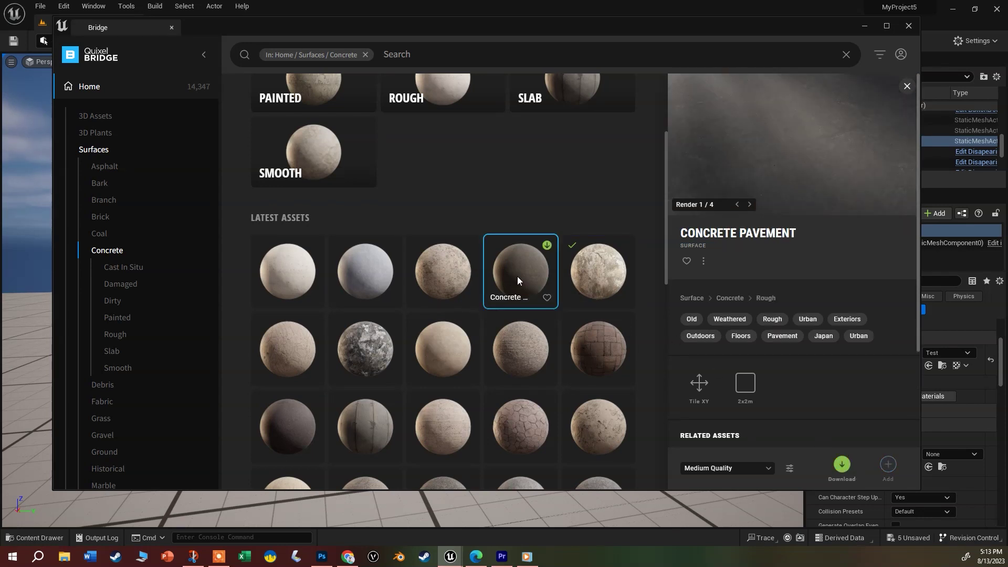
click(548, 245)
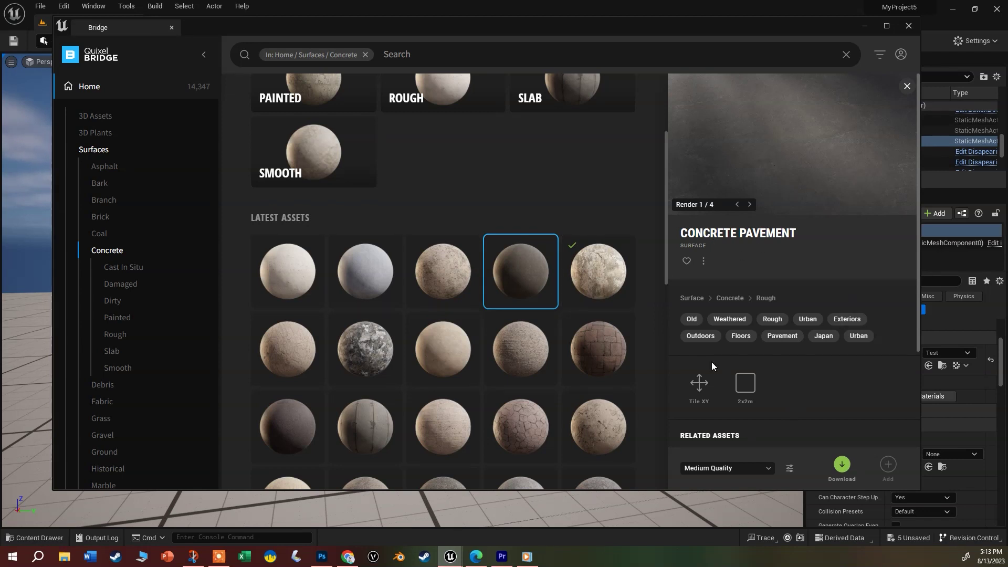
click(751, 468)
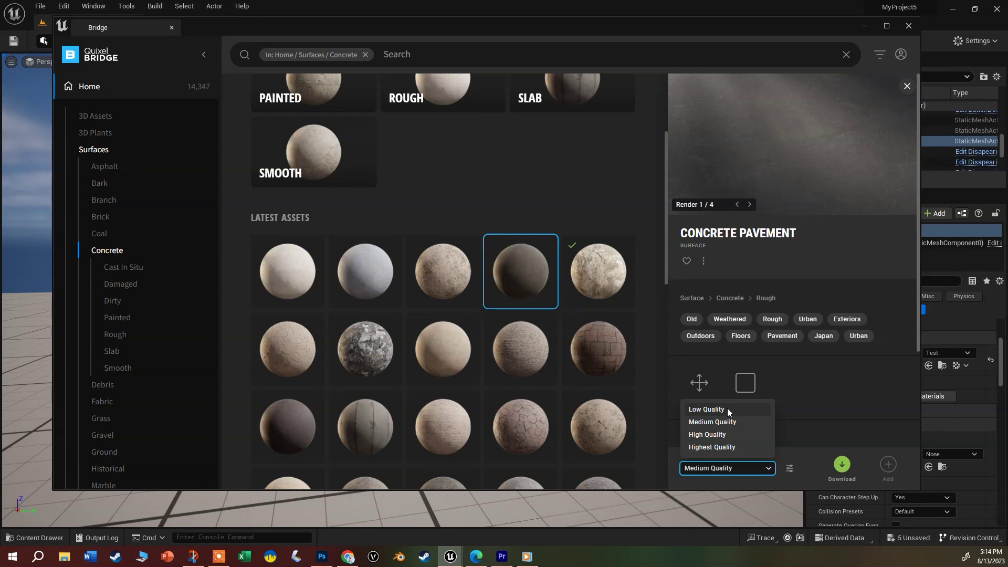
click(811, 373)
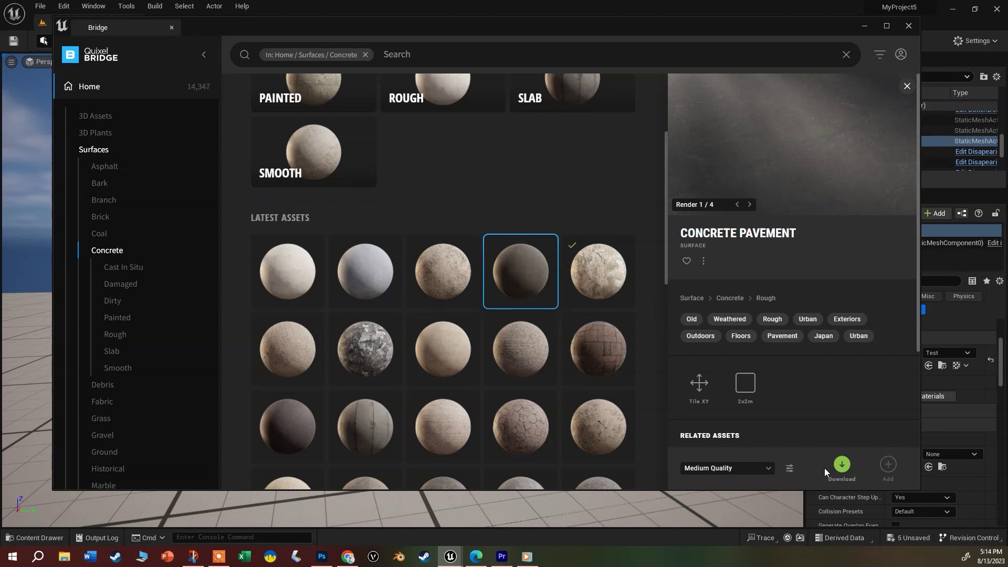
click(610, 279)
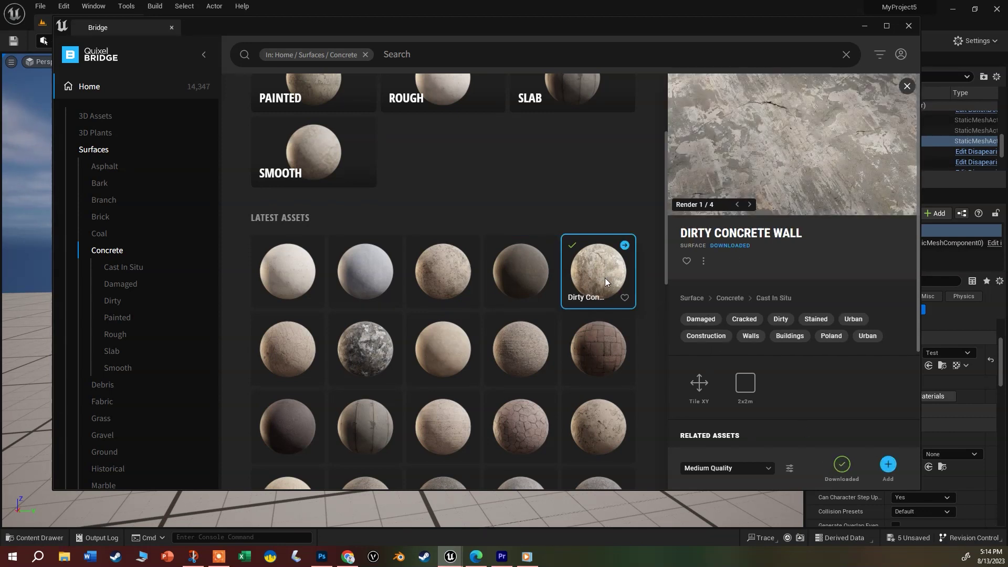
From the Local library, export Dirty Concrete Wall to the Unreal project at Medium Quality
scroll(100, 428, down, 7)
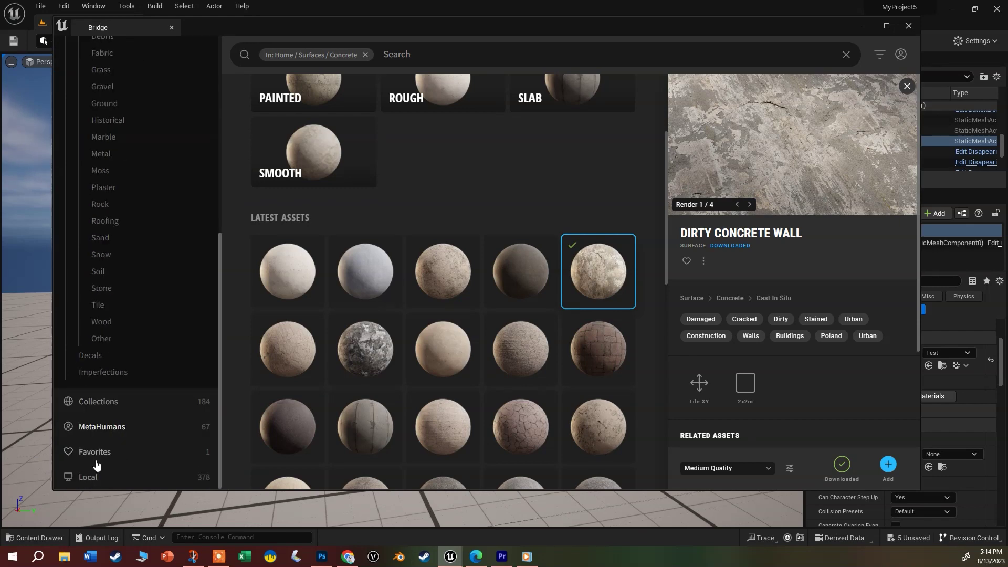
click(88, 478)
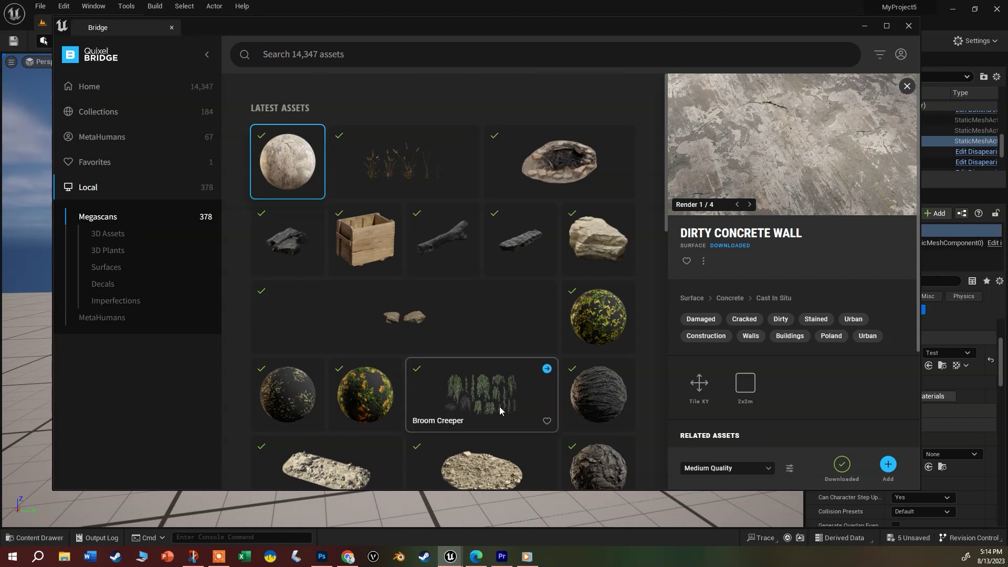
scroll(500, 411, down, 4)
scroll(500, 411, up, 4)
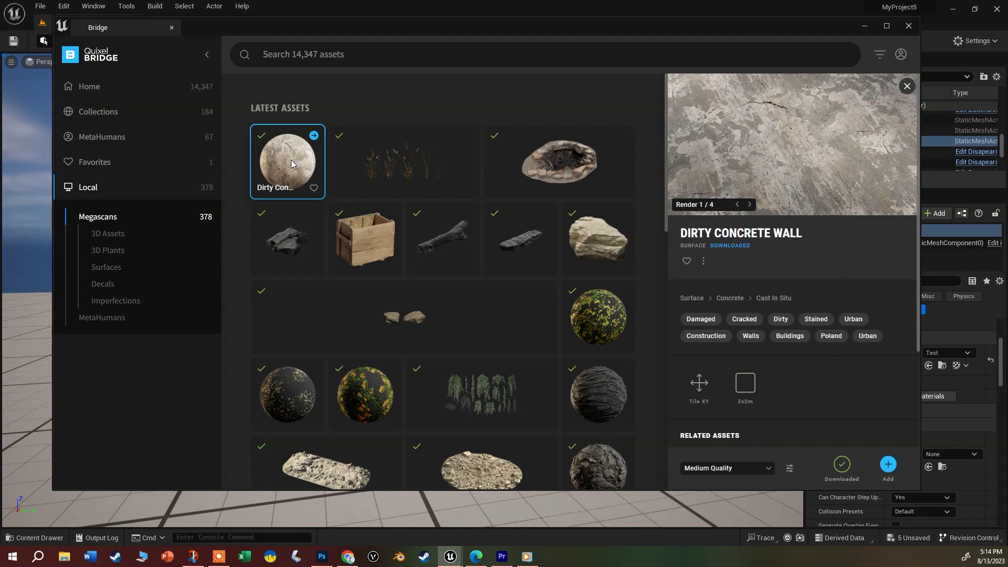
click(888, 465)
click(888, 465)
click(313, 137)
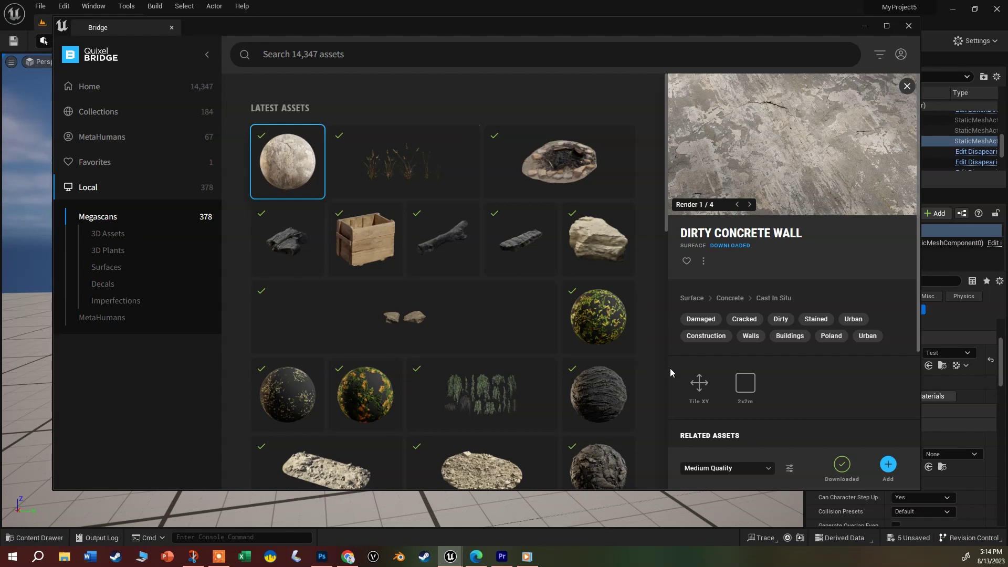
mouse_move(293, 148)
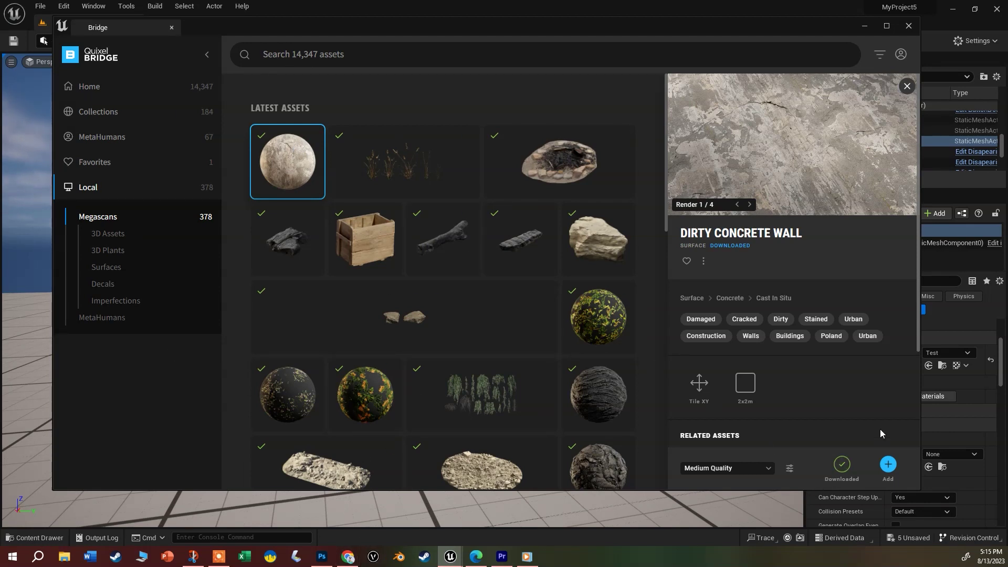
Back in the level, browse to Megascans › Surfaces › Dirty_Concrete_Wall_xevkfgos in the Content Drawer
click(864, 25)
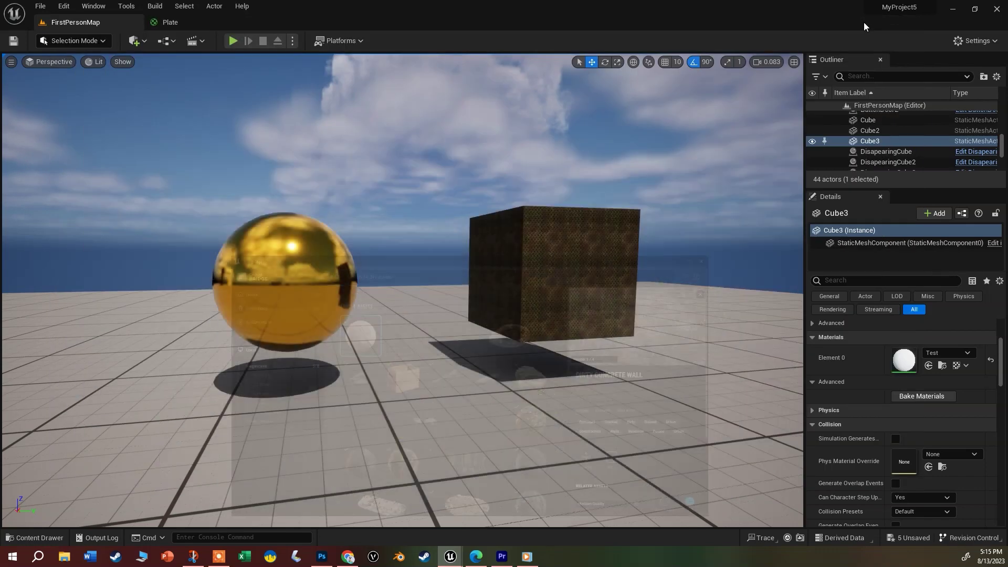
click(24, 538)
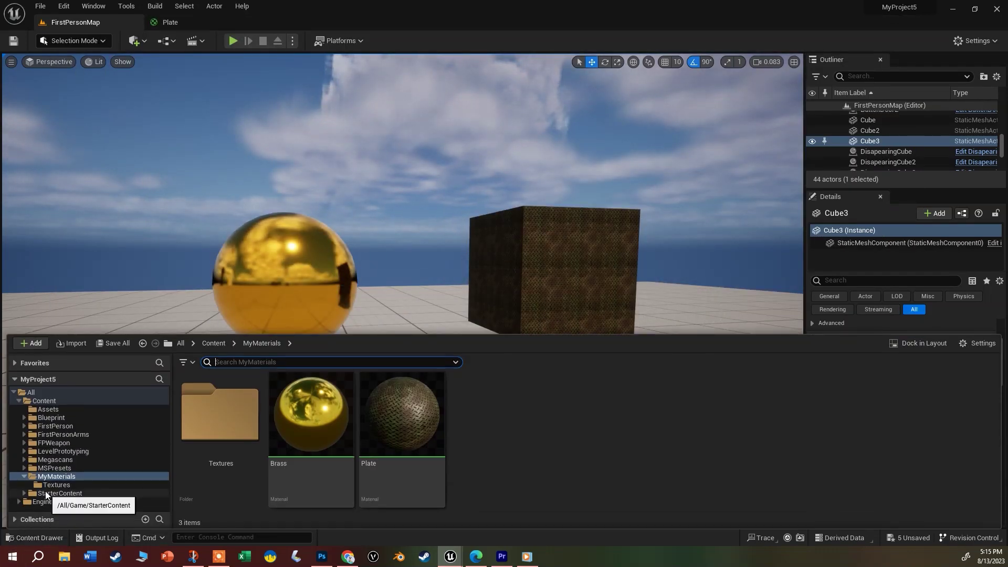
click(56, 465)
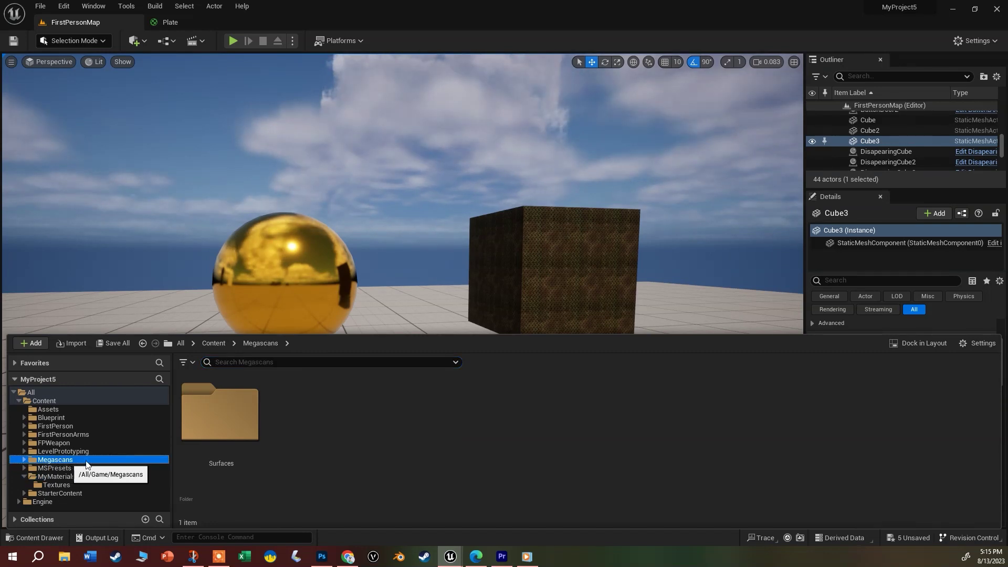
click(192, 427)
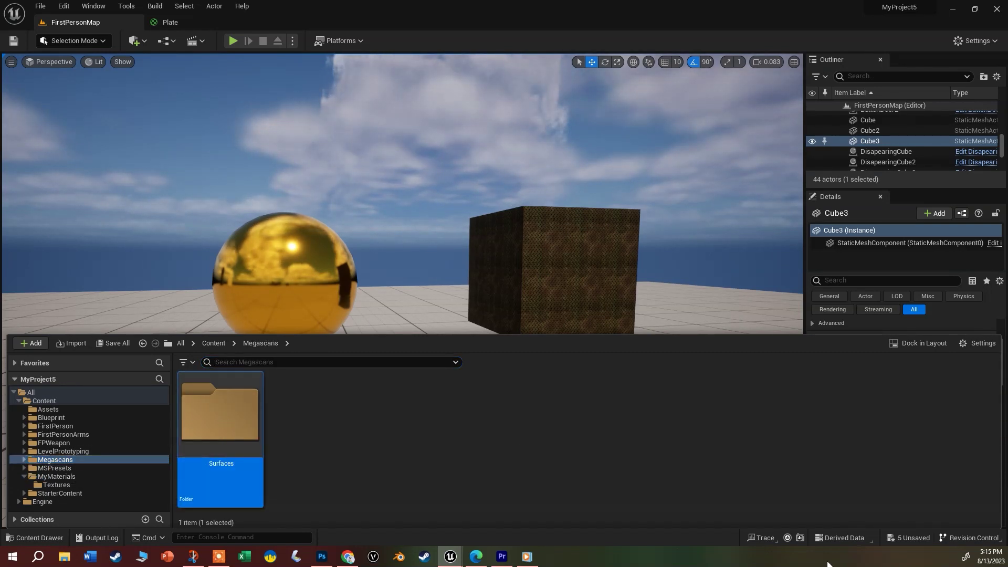
double_click(251, 405)
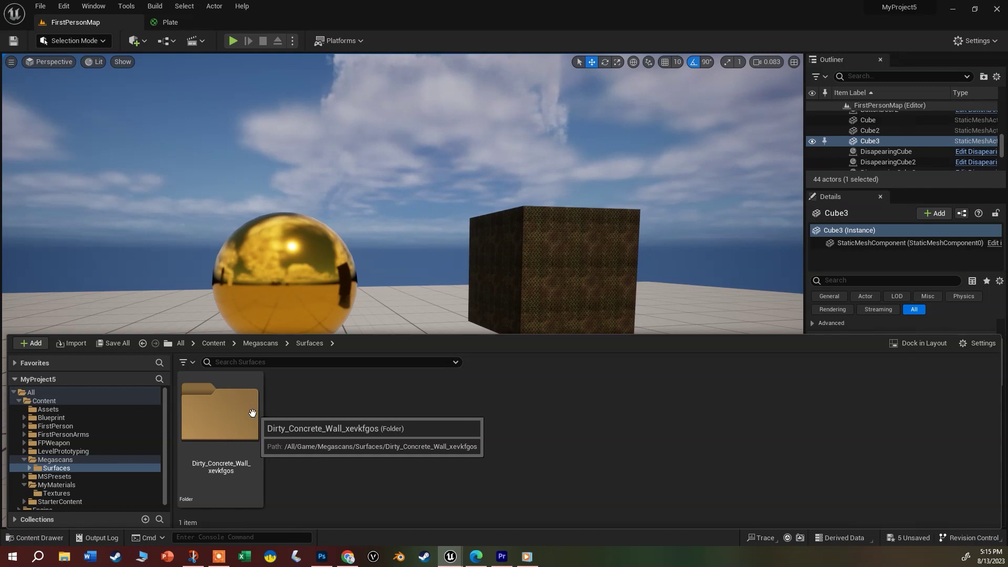
double_click(247, 413)
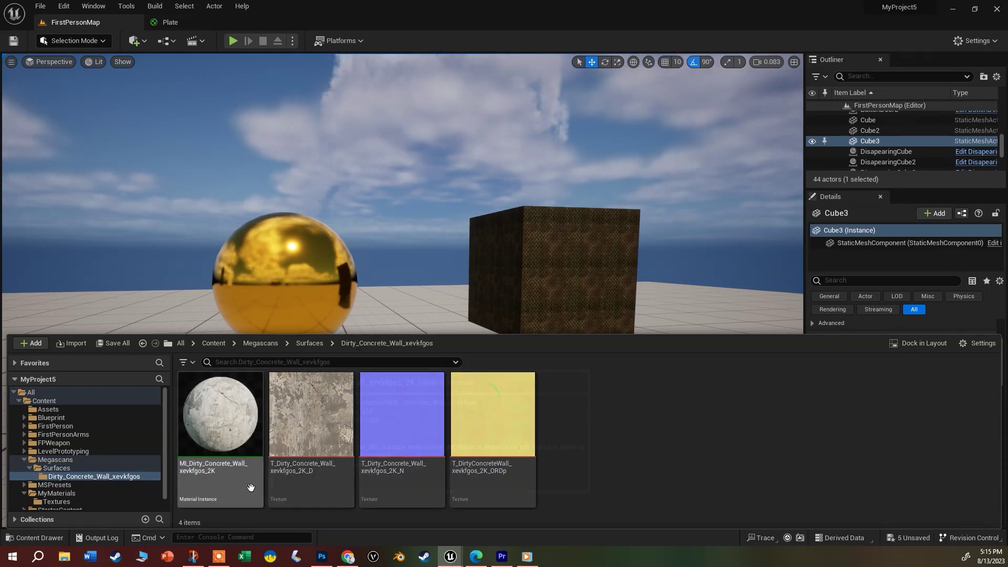
Drag the MI_Dirty_Concrete_Wall material instance onto the cube in the viewport
mouse_move(251, 486)
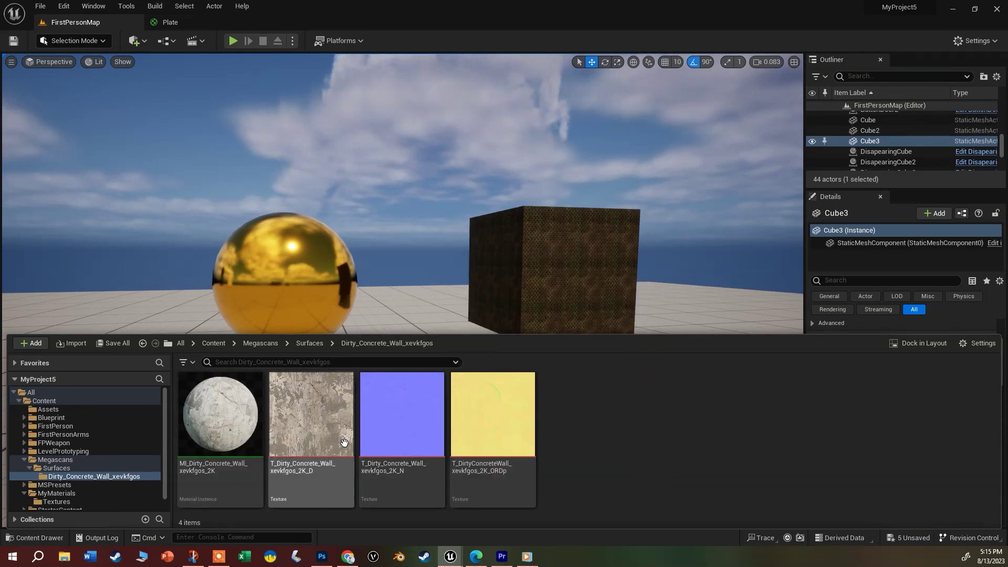
mouse_move(494, 437)
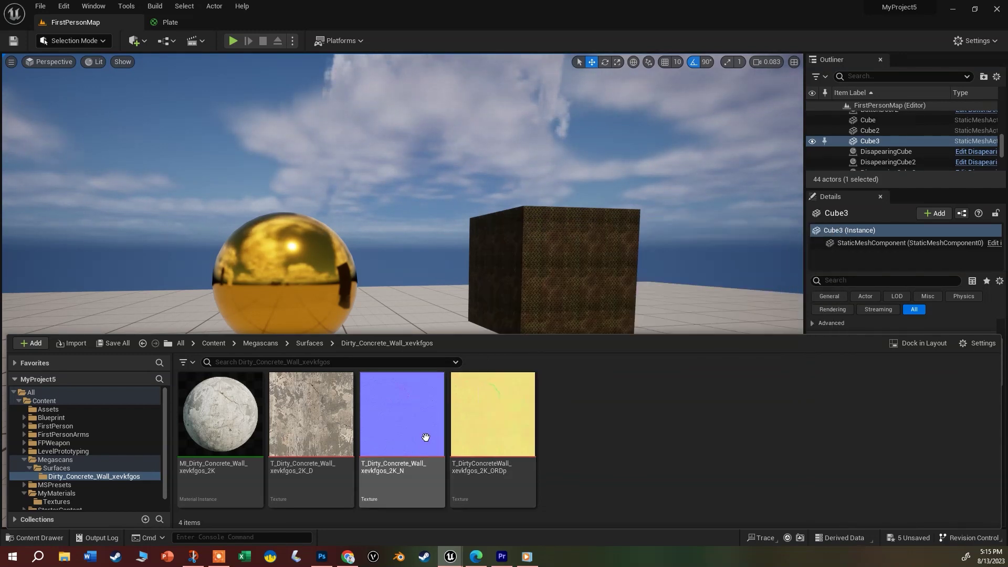
mouse_move(337, 427)
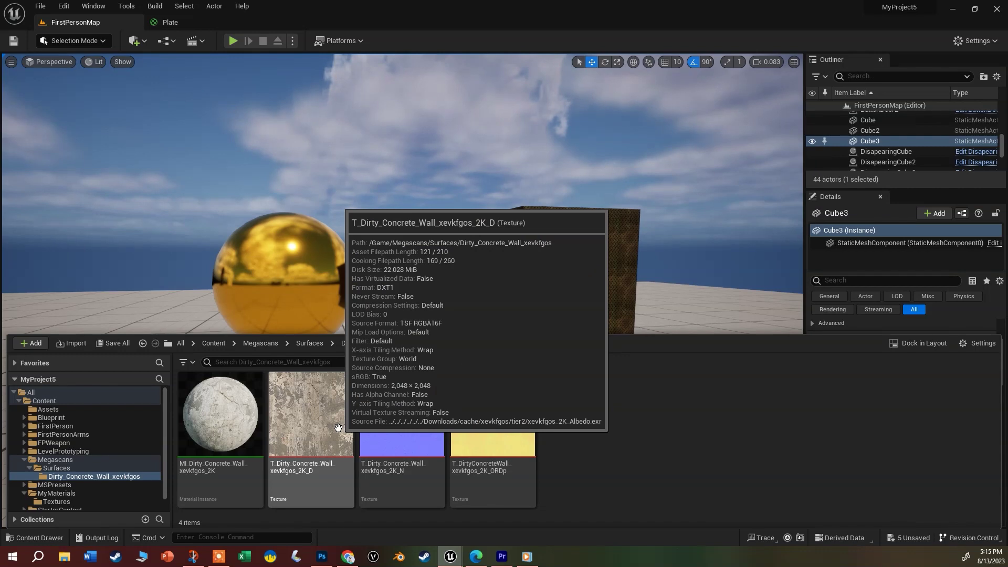
drag(223, 428, 535, 248)
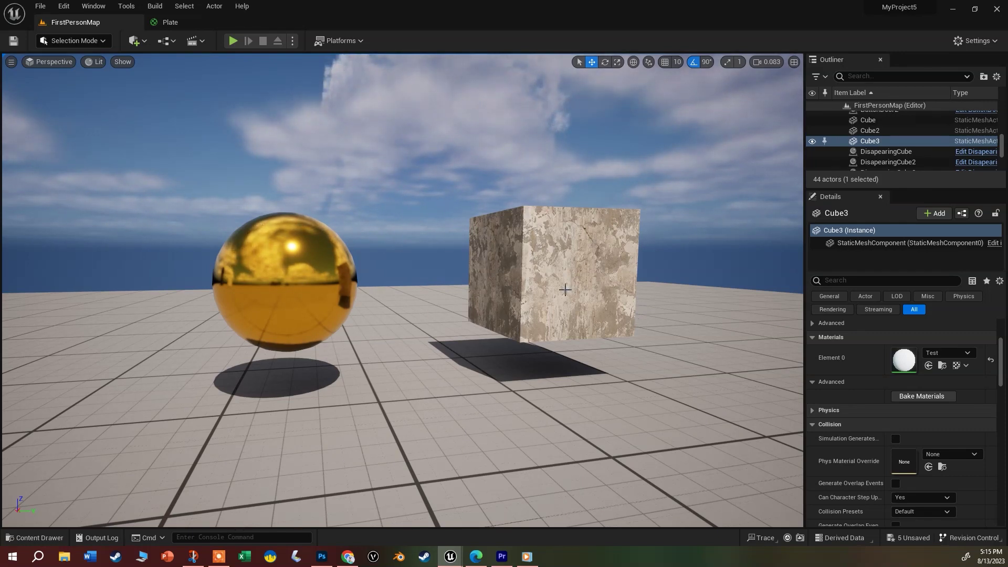
key(ctrl+space)
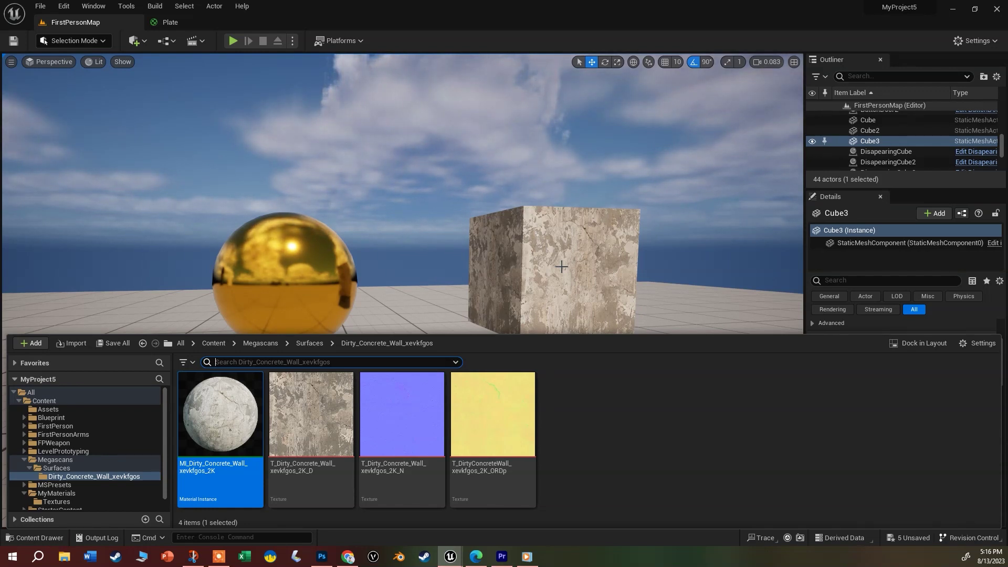
Use Find Parent on the concrete material instance to reveal M_MS_Surface_Material in MSPresets
right_click(220, 427)
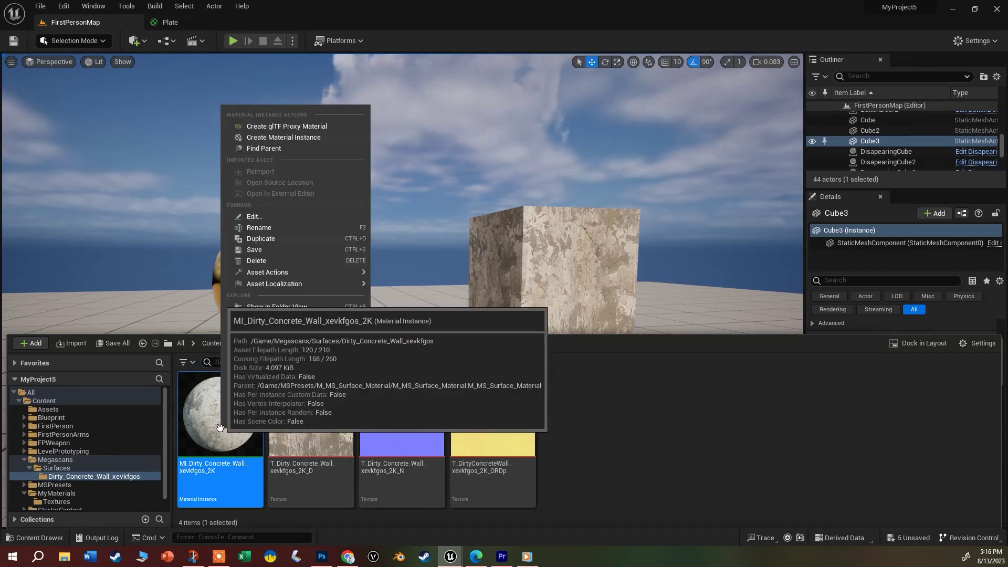
click(314, 150)
click(50, 534)
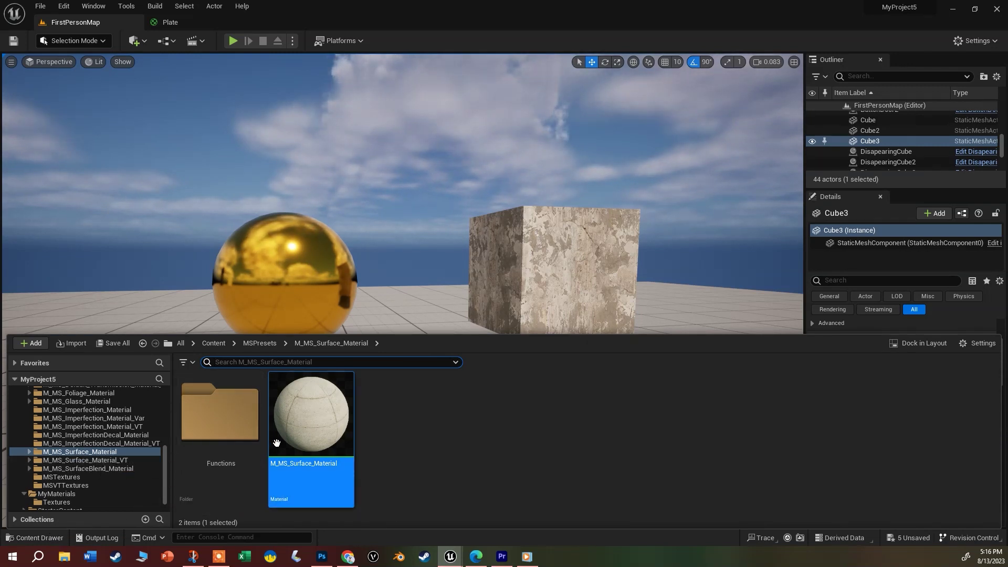
Open M_MS_Surface_Material in the Material Editor and pan to its Textures and Tiling groups
double_click(351, 447)
scroll(500, 342, down, 4)
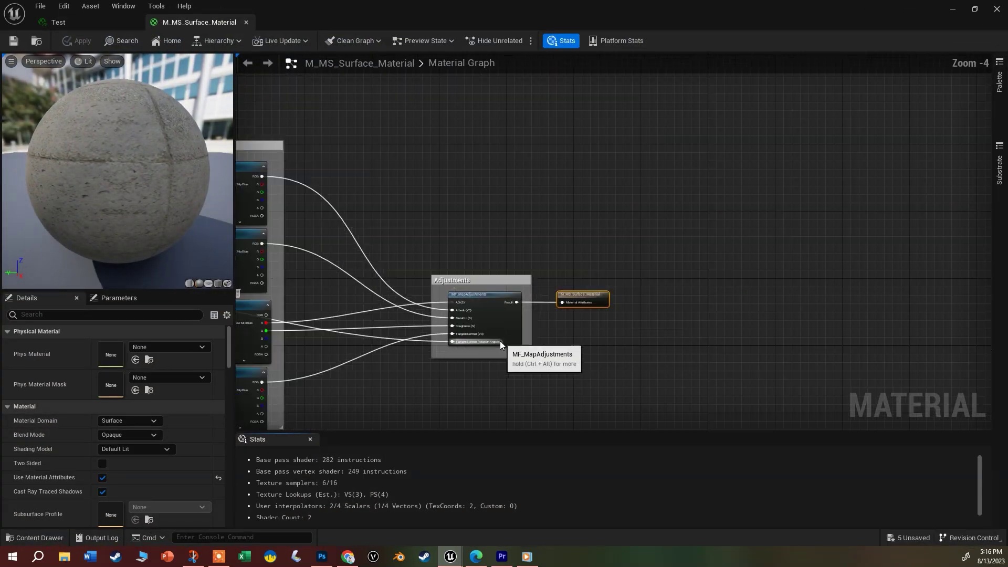
right_drag(472, 376, 698, 339)
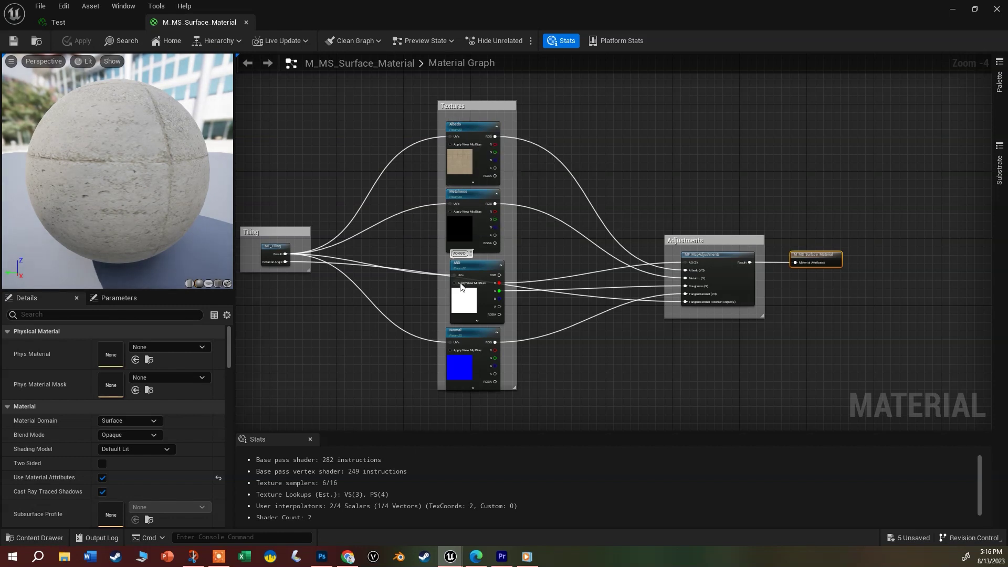
scroll(462, 285, up, 3)
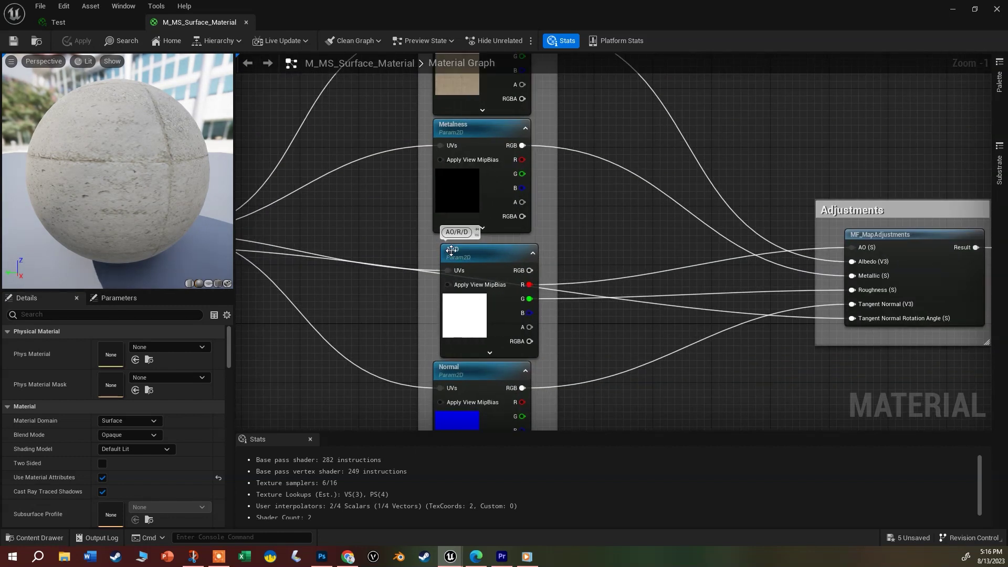
scroll(445, 272, up, 1)
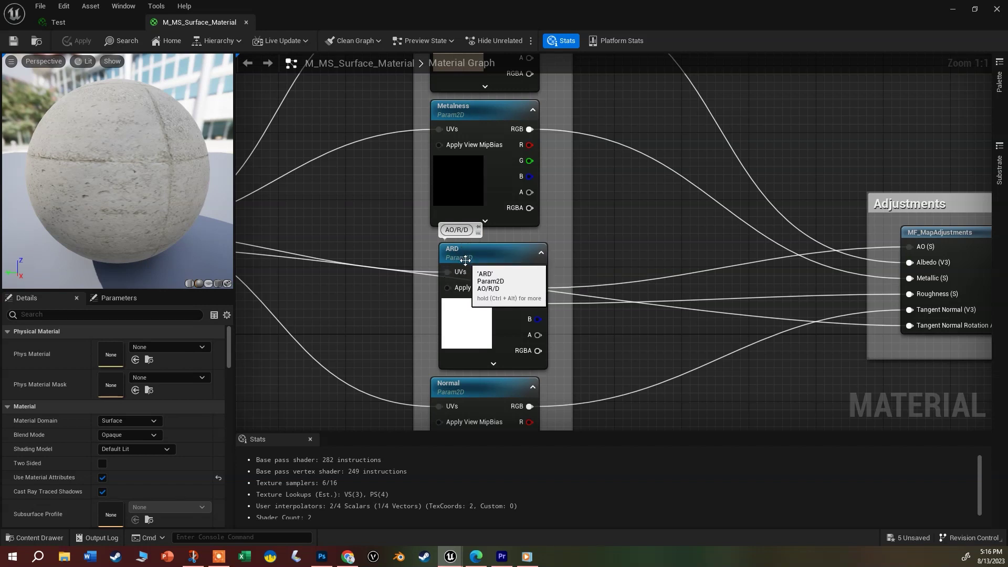
Open the MF_Tiling function graph from its node and bring the tiling nodes into view
scroll(470, 312, down, 6)
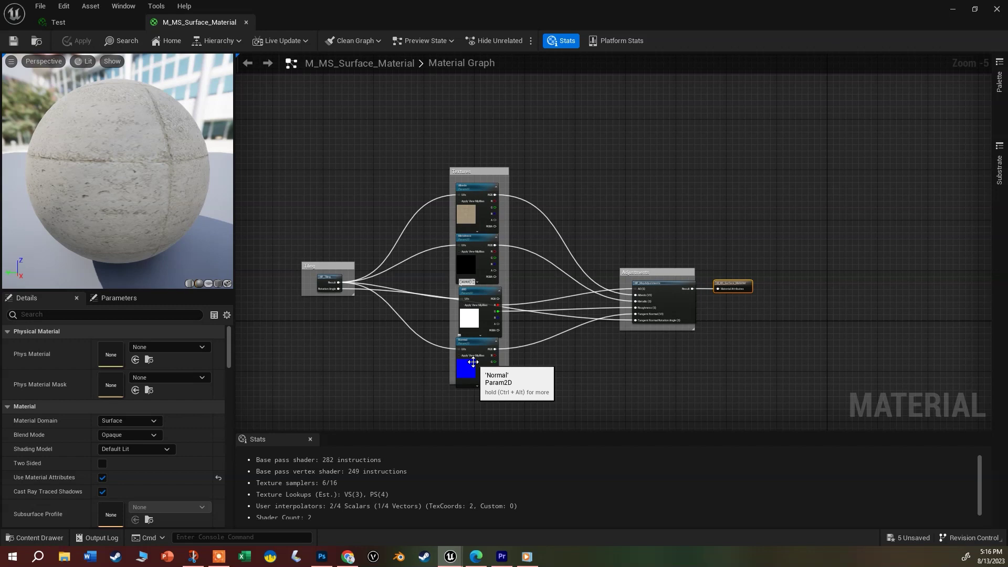
scroll(477, 361, up, 1)
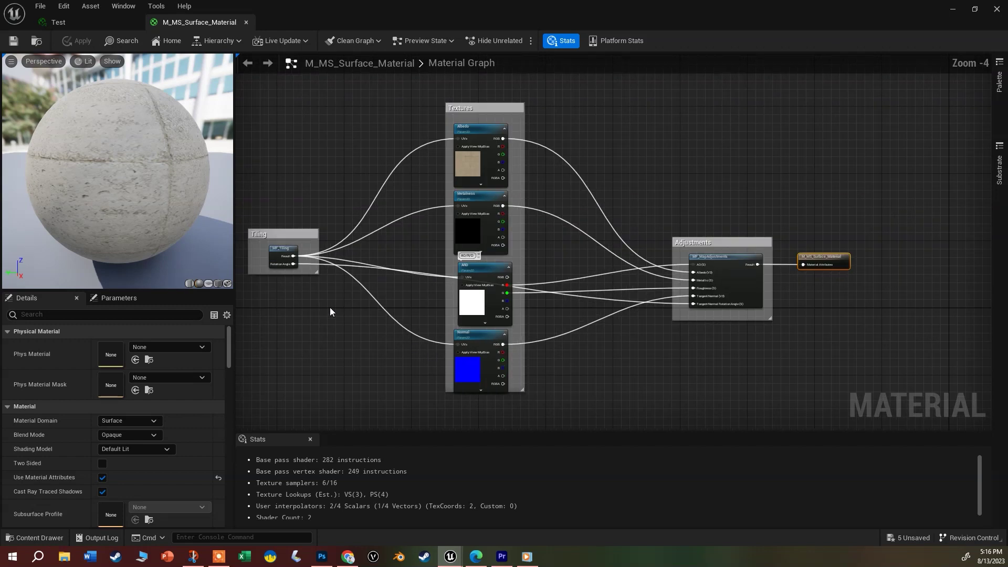
double_click(272, 250)
right_drag(273, 250, 483, 199)
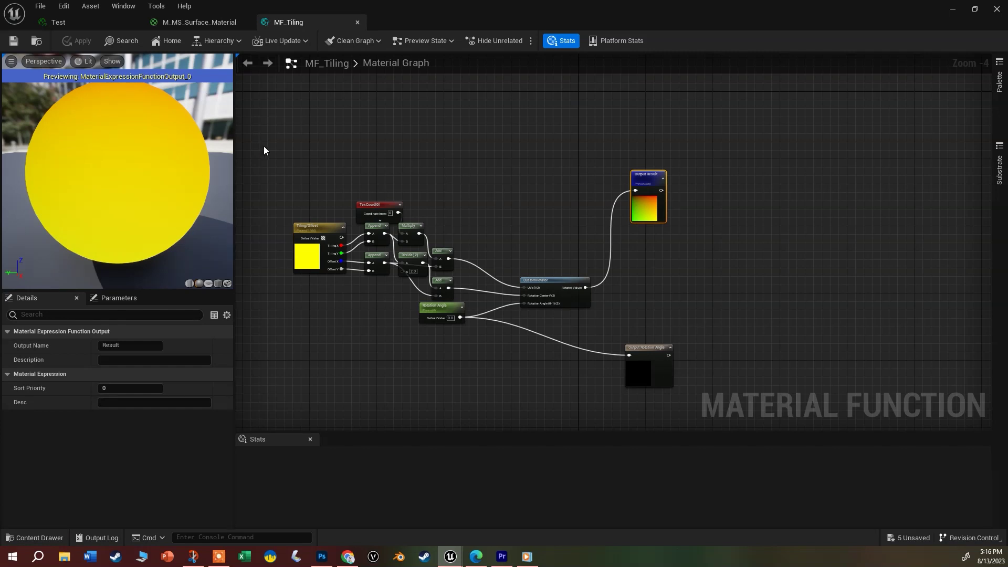
Return to the M_MS_Surface_Material tab and review the five functions in its Functions folder
click(206, 24)
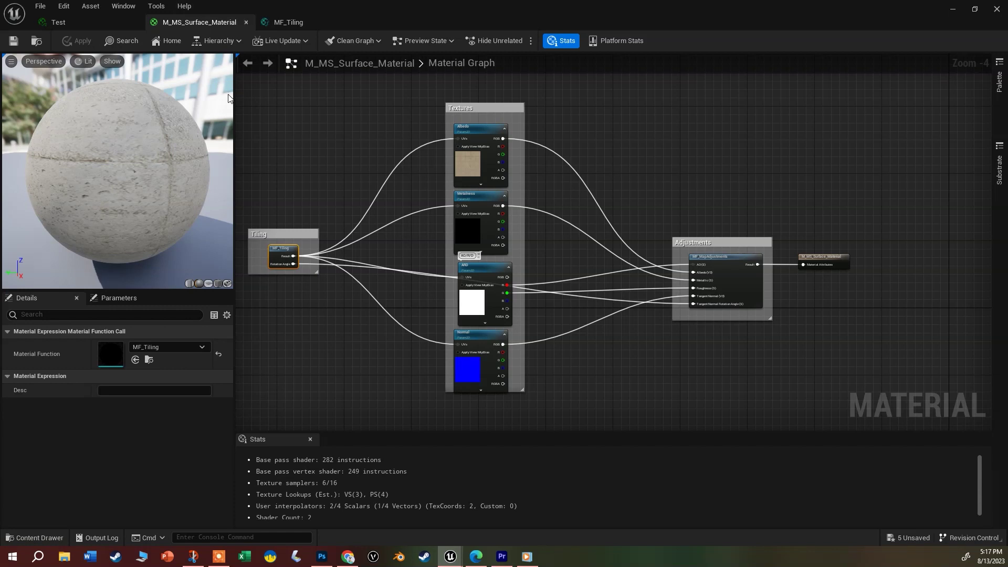
key(ctrl+space)
double_click(223, 411)
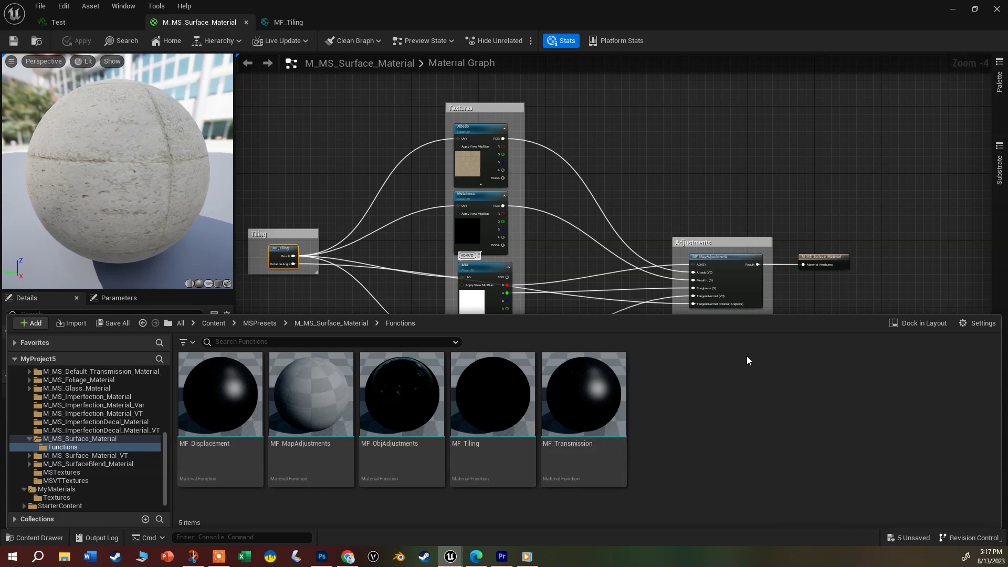
key(ctrl+space)
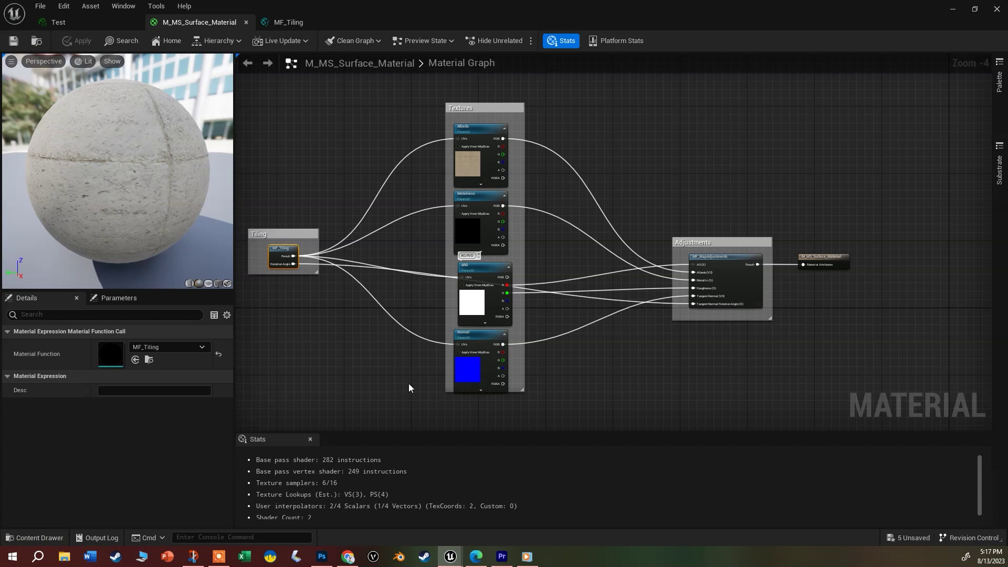
Open the MF_MapAdjustments function graph and pan across its adjustment node groups
double_click(727, 266)
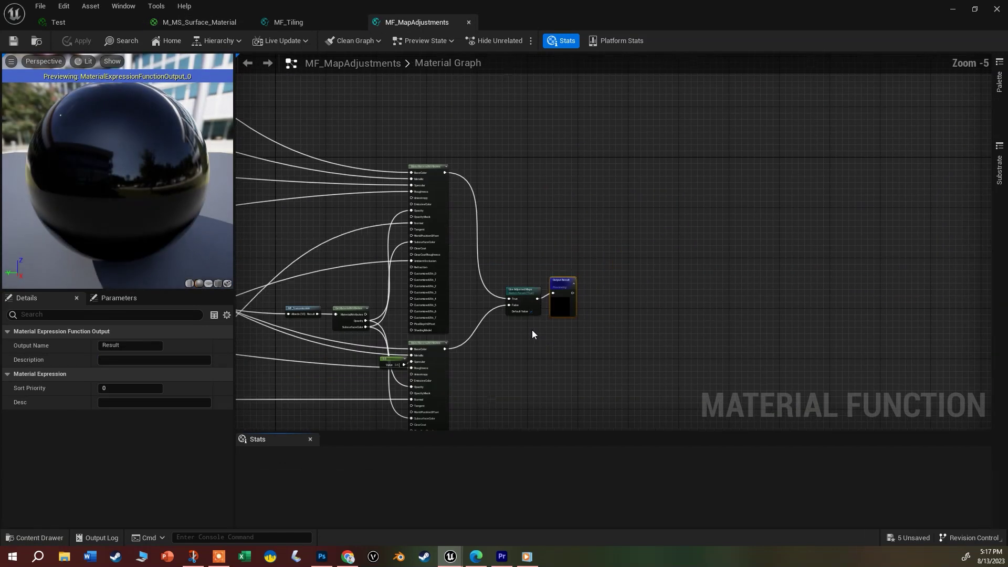
scroll(314, 253, down, 2)
right_drag(314, 253, 795, 264)
scroll(653, 344, down, 1)
right_drag(652, 344, 681, 280)
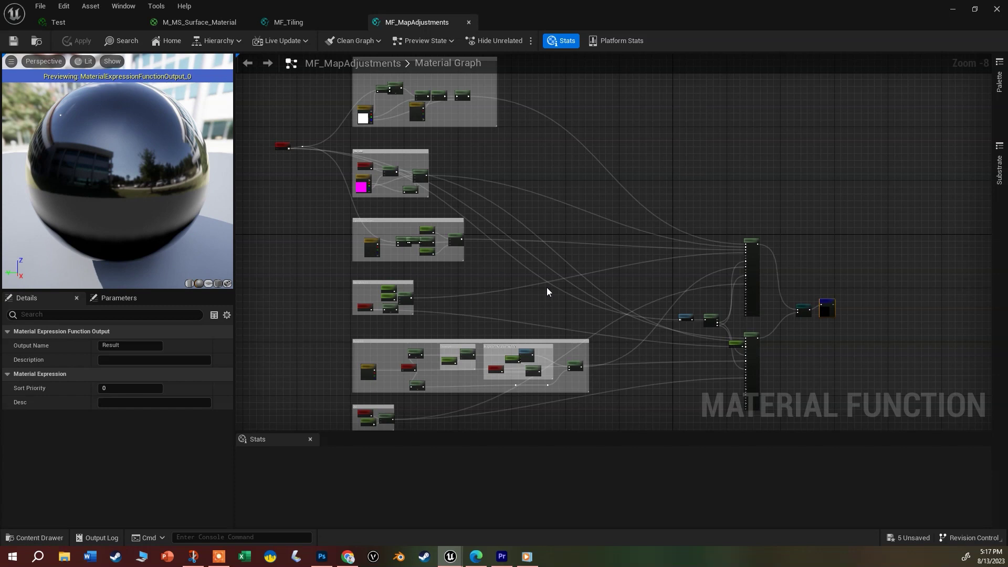
scroll(449, 235, up, 5)
scroll(446, 229, up, 1)
scroll(319, 191, up, 2)
Examine the Color, Metallic and Roughness groups up close, then frame all node groups
right_drag(319, 190, 642, 516)
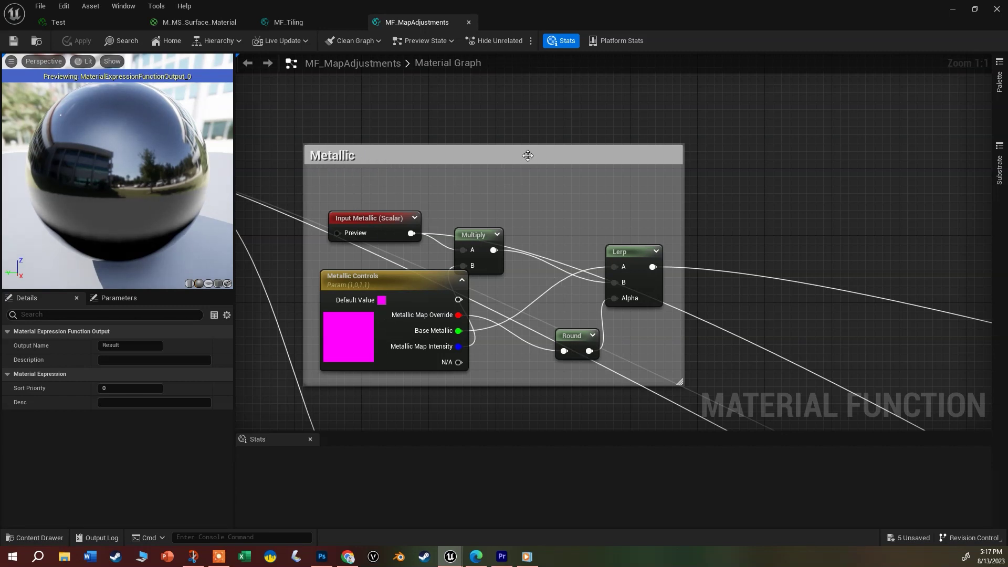
scroll(531, 147, down, 3)
right_drag(531, 147, 462, 305)
scroll(461, 303, down, 4)
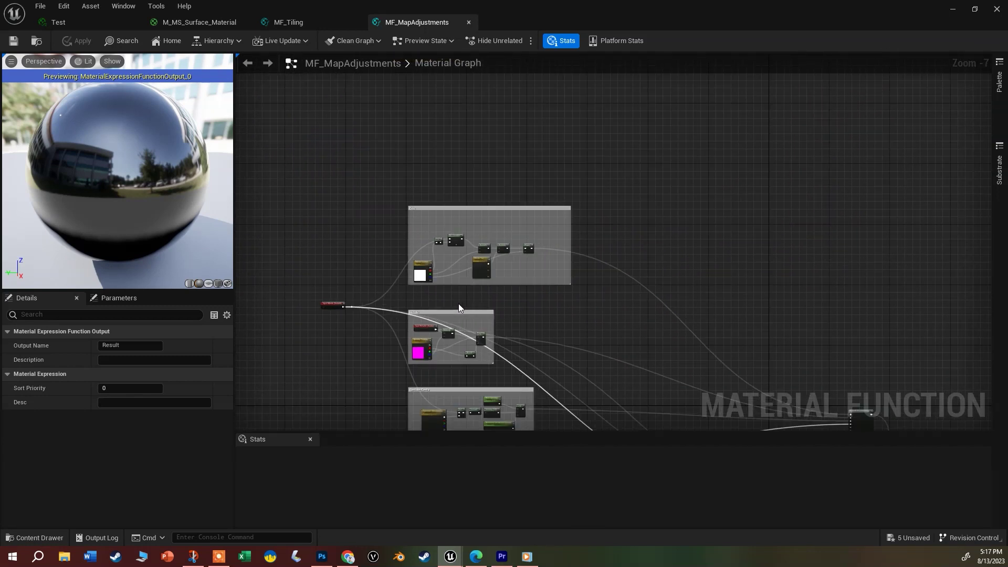
right_drag(559, 323, 490, 215)
scroll(490, 216, down, 3)
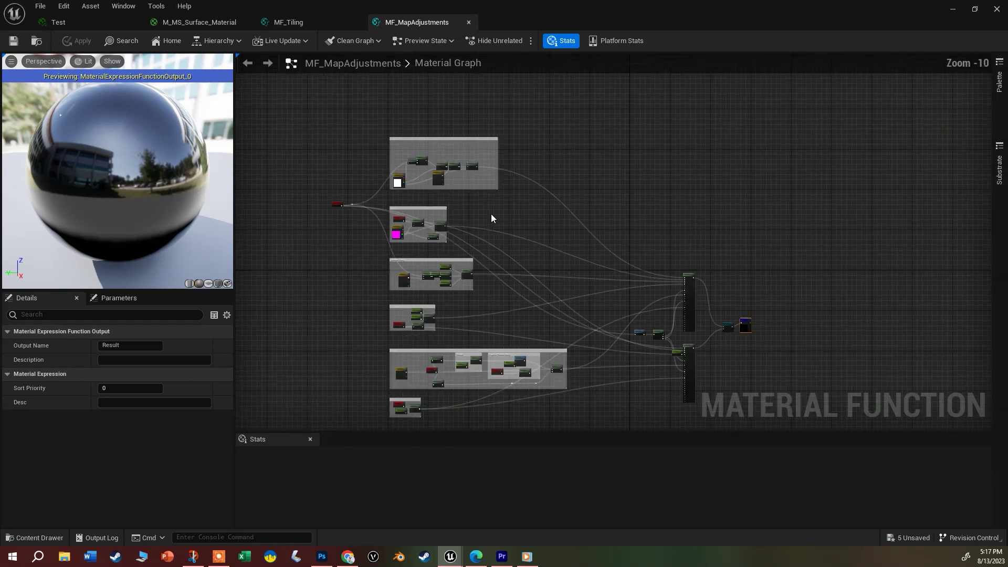
right_drag(524, 268, 426, 242)
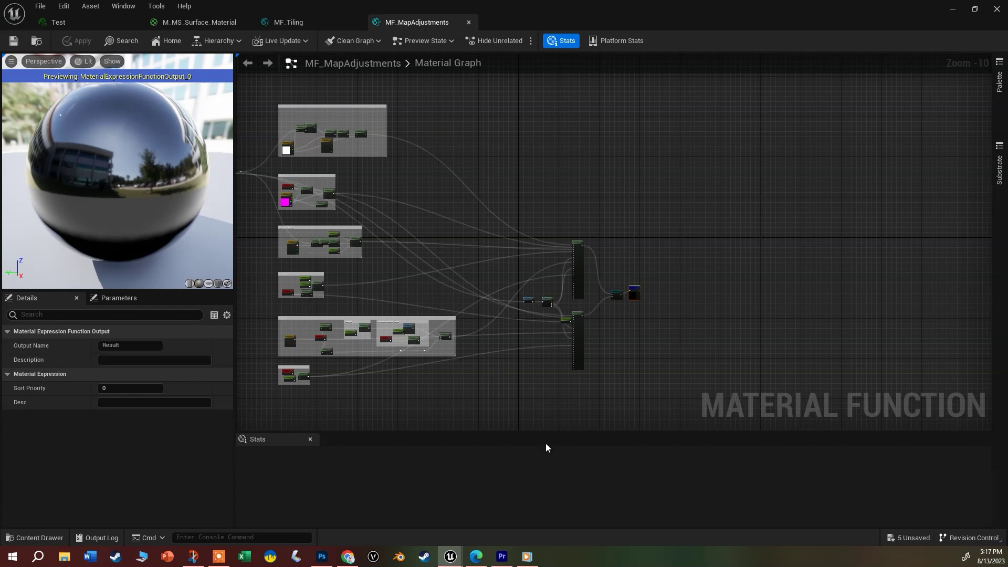
scroll(626, 327, up, 7)
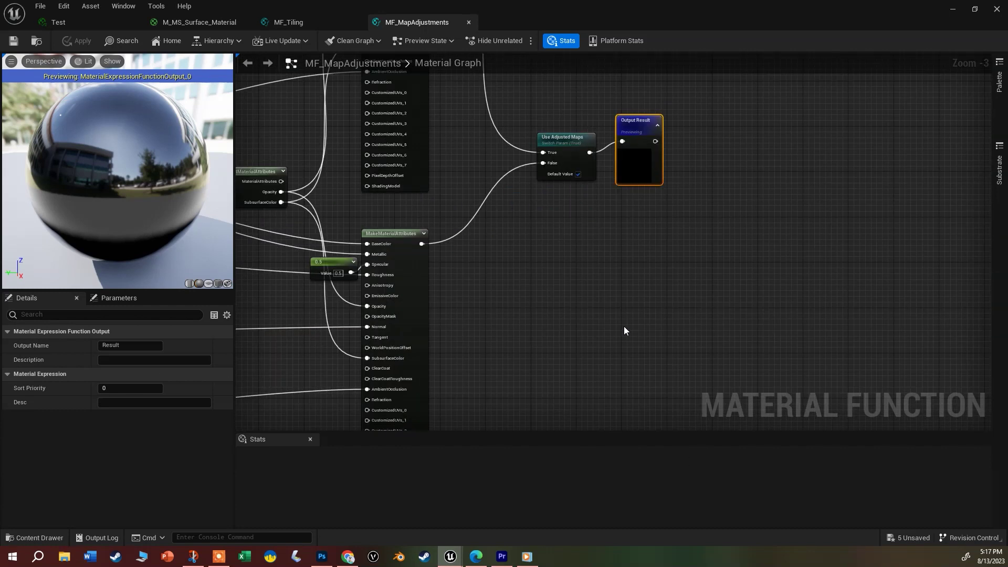